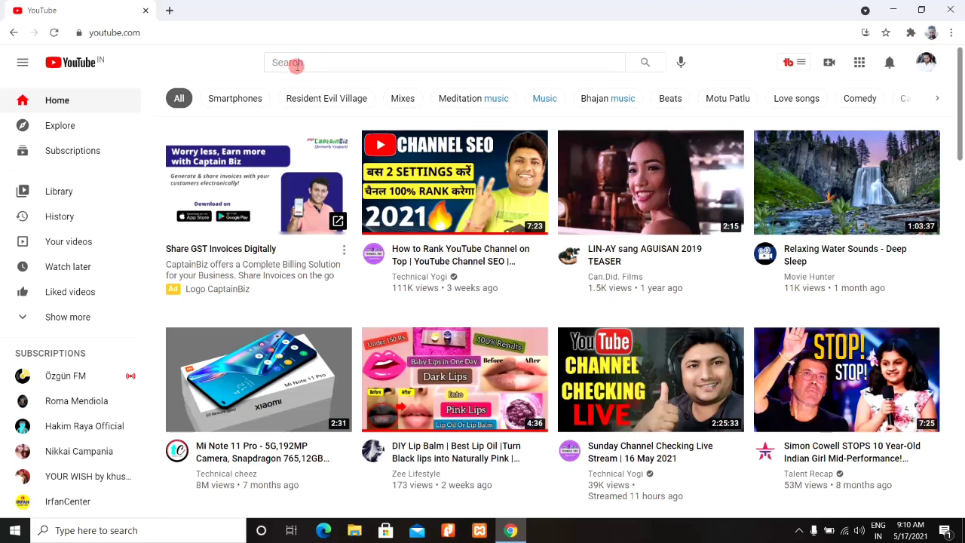
- Search YouTube for the creator's full name, filter the results to channels, and look through the channel list
click(311, 63)
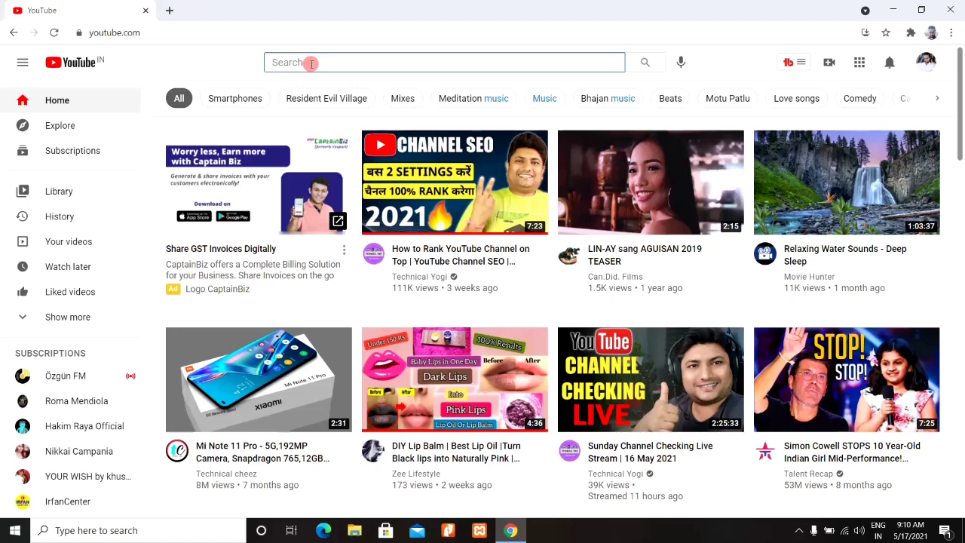
text(sanjiv)
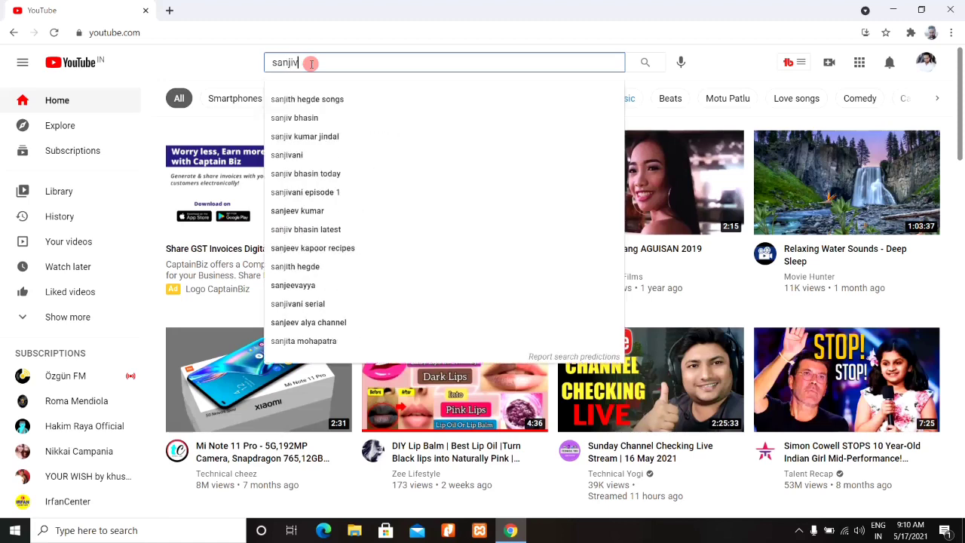
text( kumar)
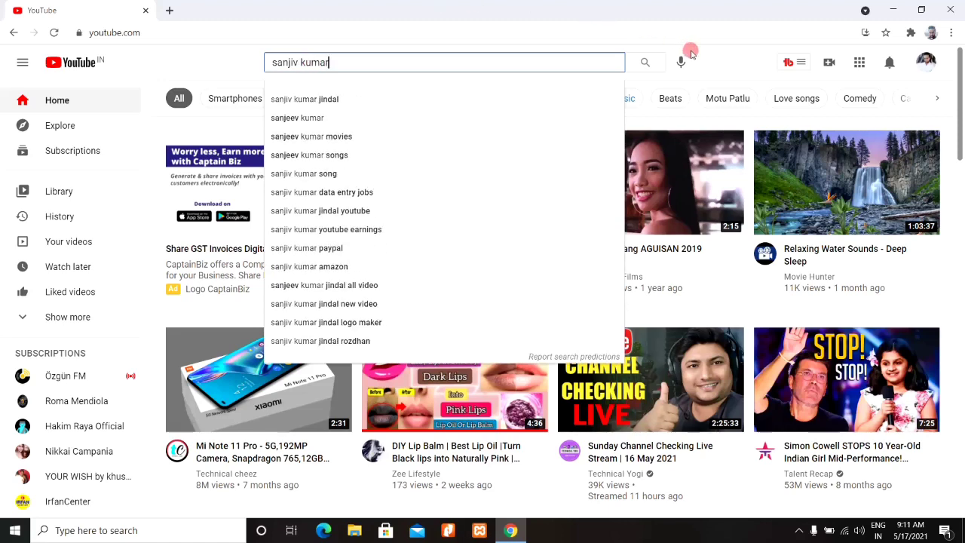
click(646, 63)
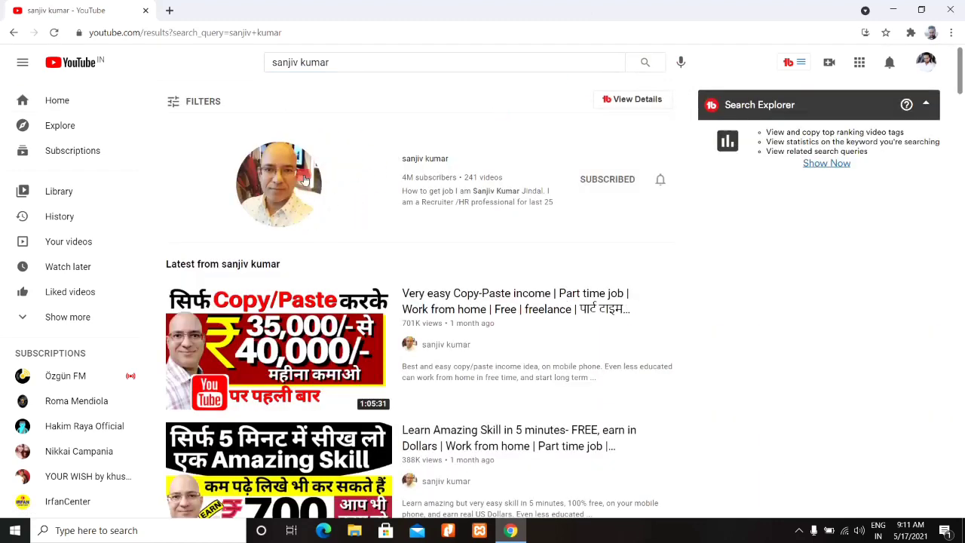
click(198, 102)
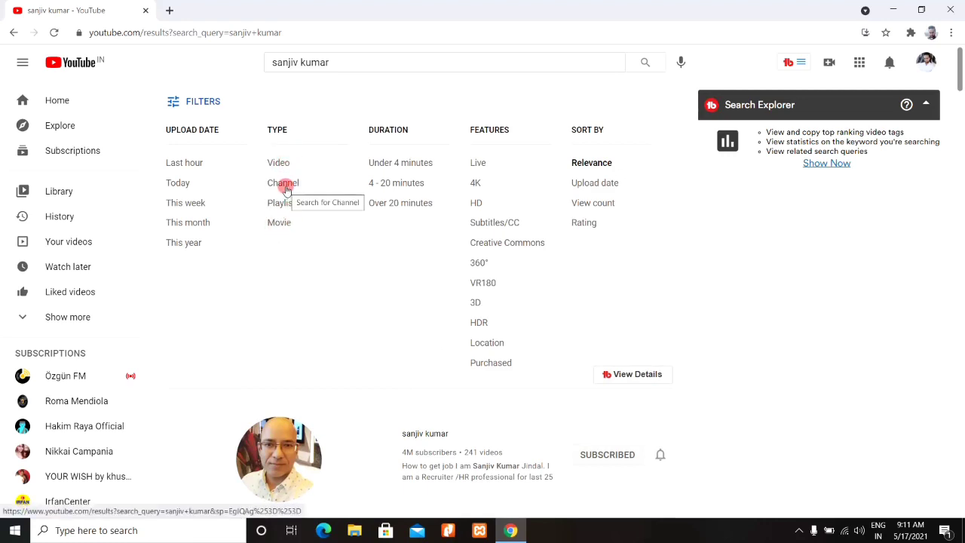
click(284, 184)
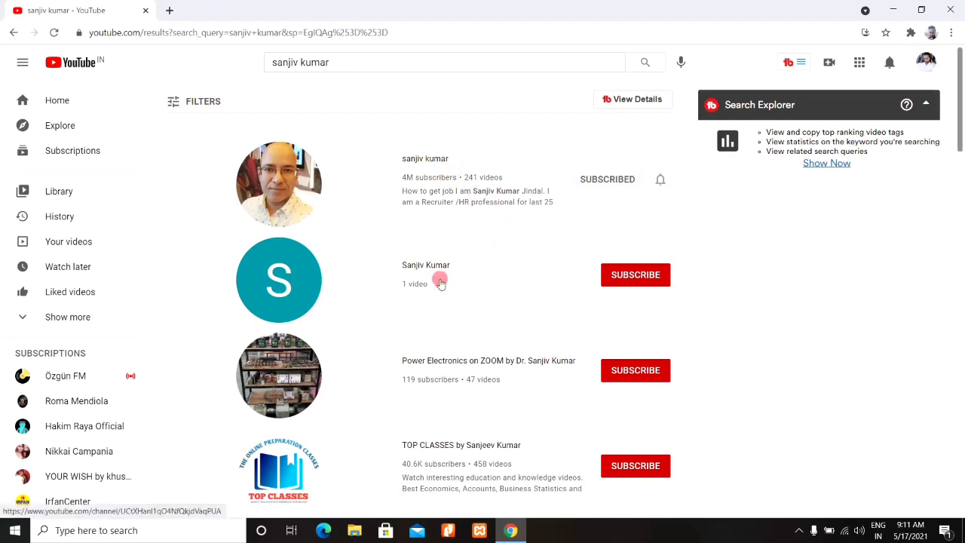
drag(962, 100, 962, 211)
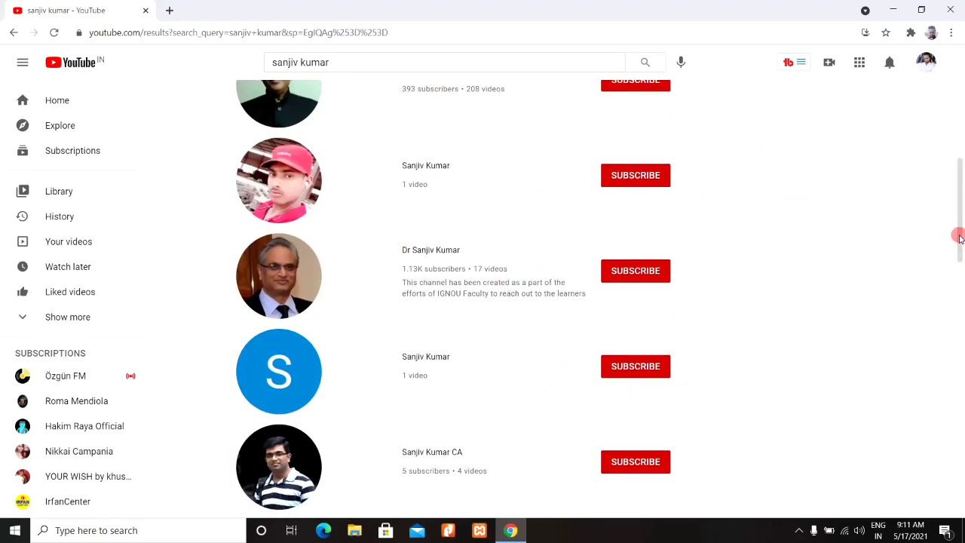
drag(958, 233, 960, 79)
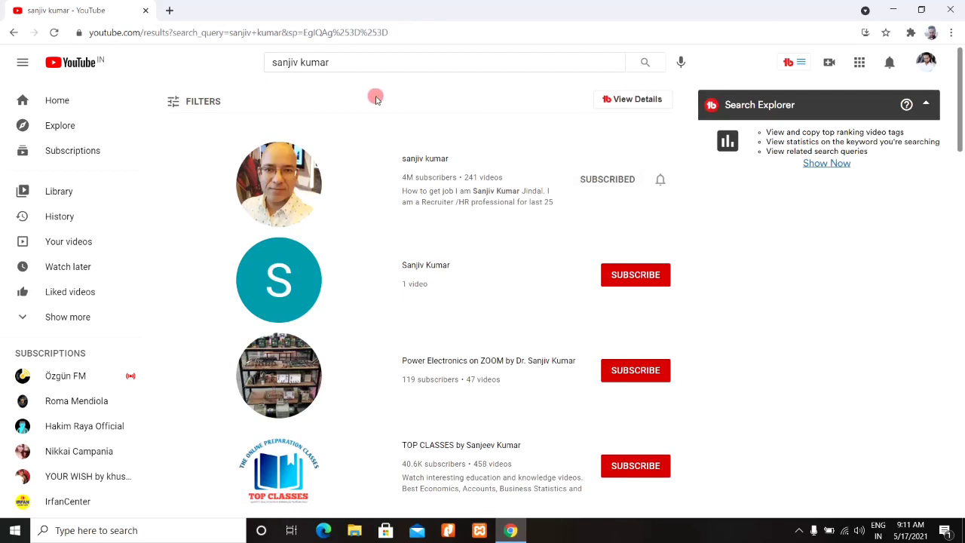
- Search YouTube for "vikas31tech" and filter the results by the Channel type
click(334, 64)
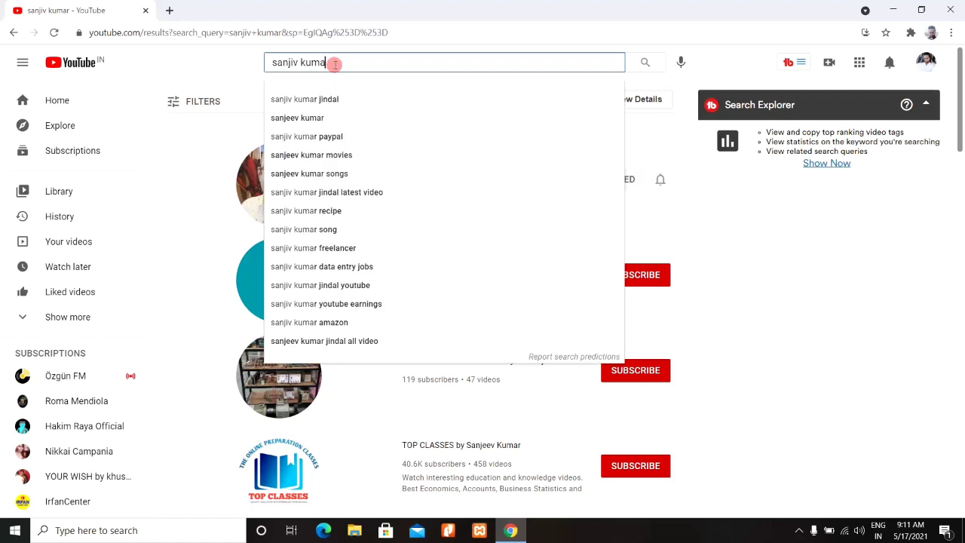
key(ctrl+a)
key(BackSpace)
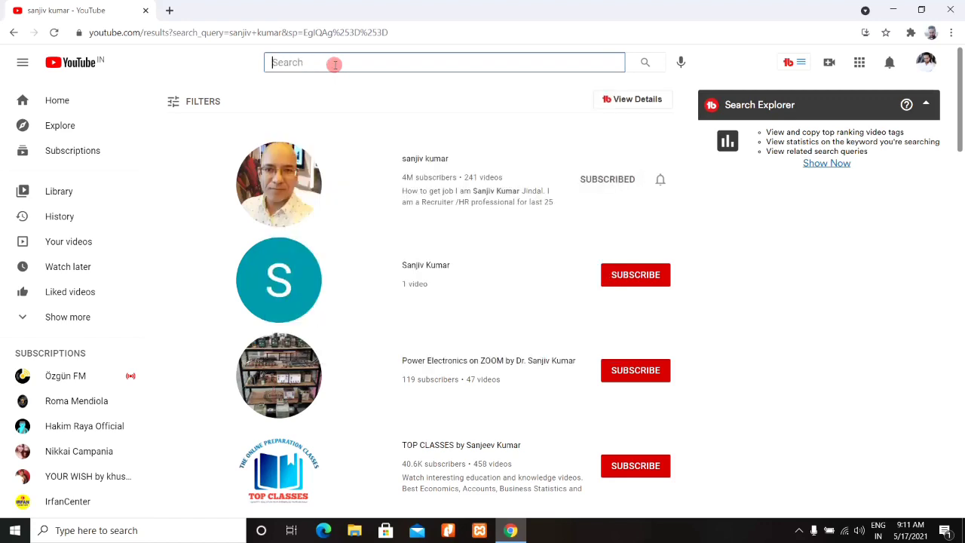
text(vikas3)
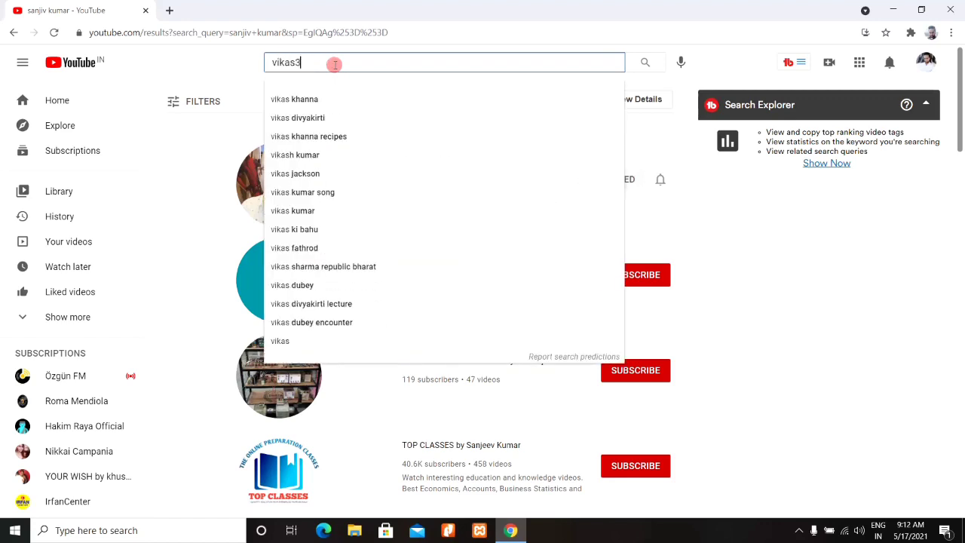
text(1tech)
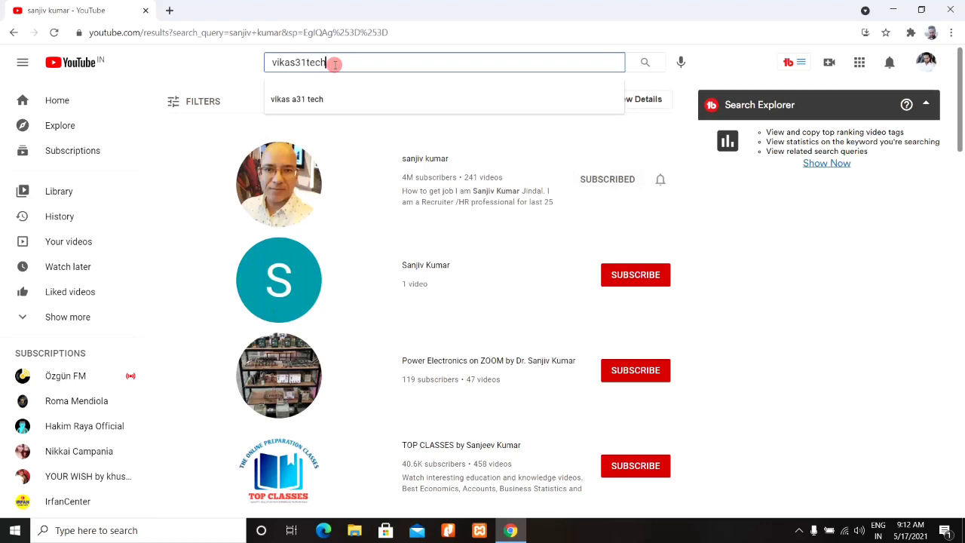
key(Return)
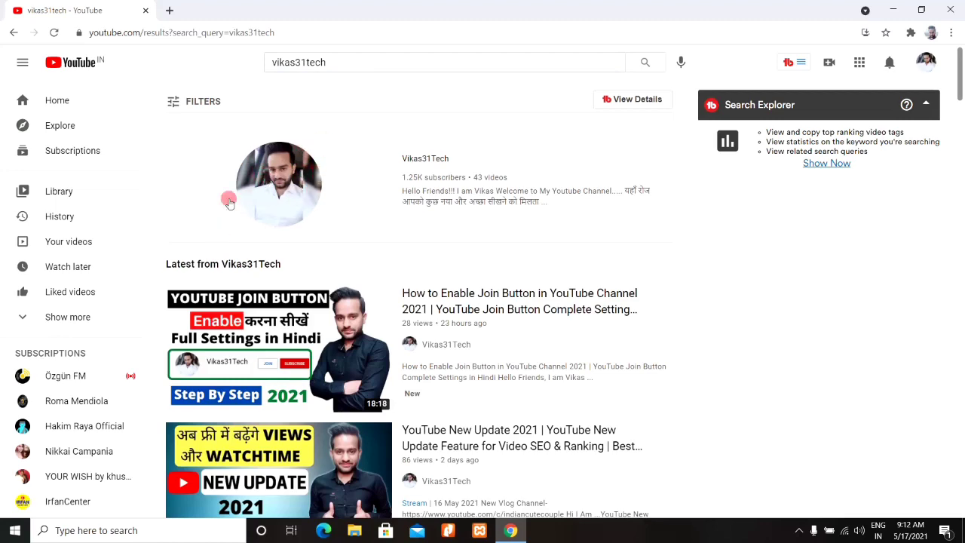
click(204, 104)
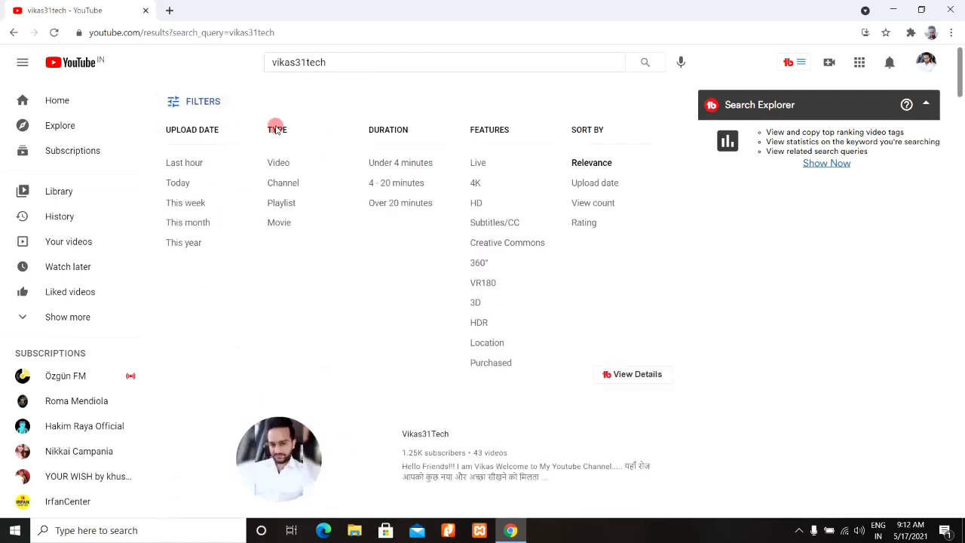
click(283, 183)
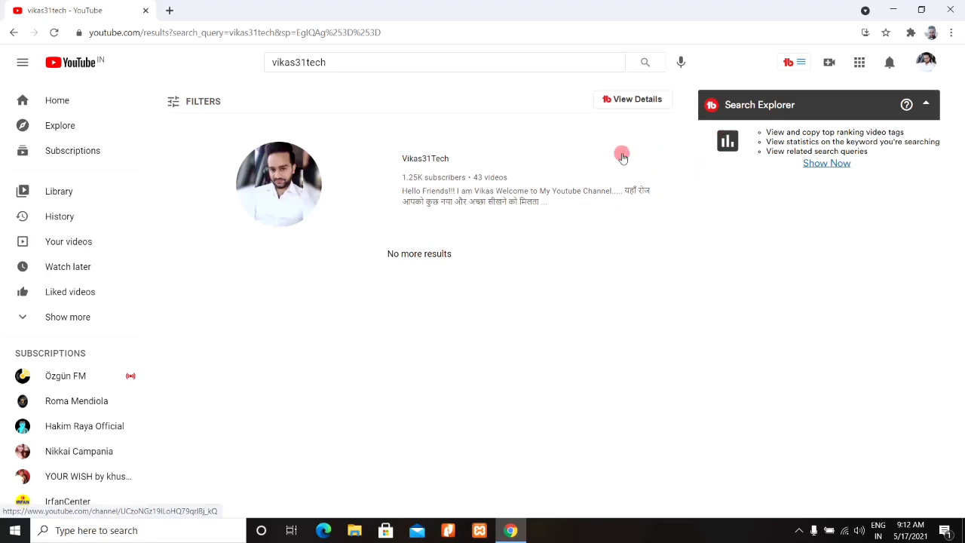
- Go to your own channel page and open its channel customization in YouTube Studio
click(929, 68)
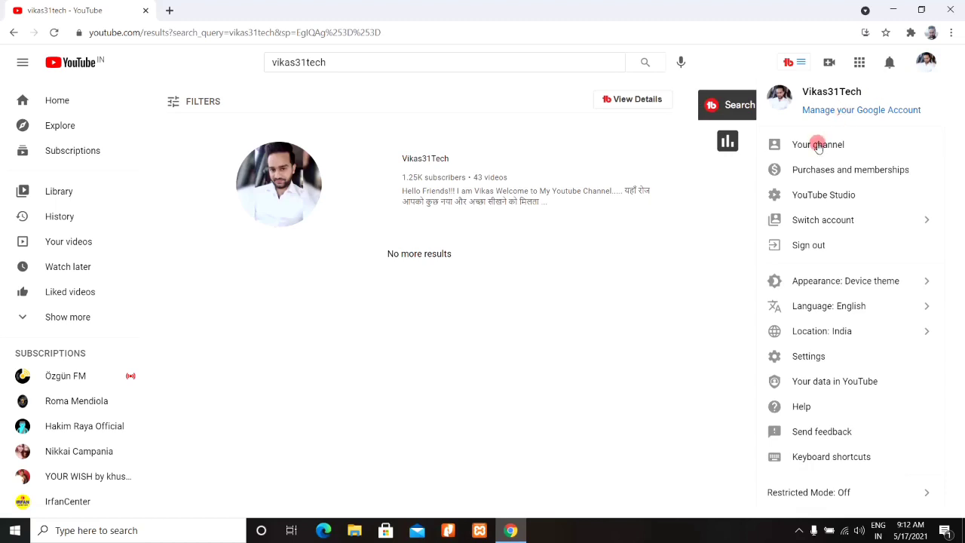
click(818, 145)
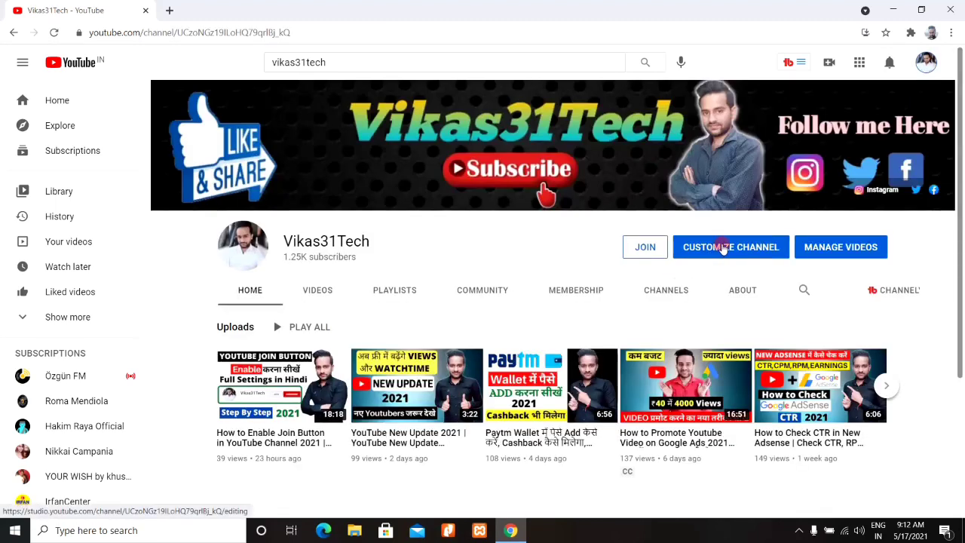
click(722, 249)
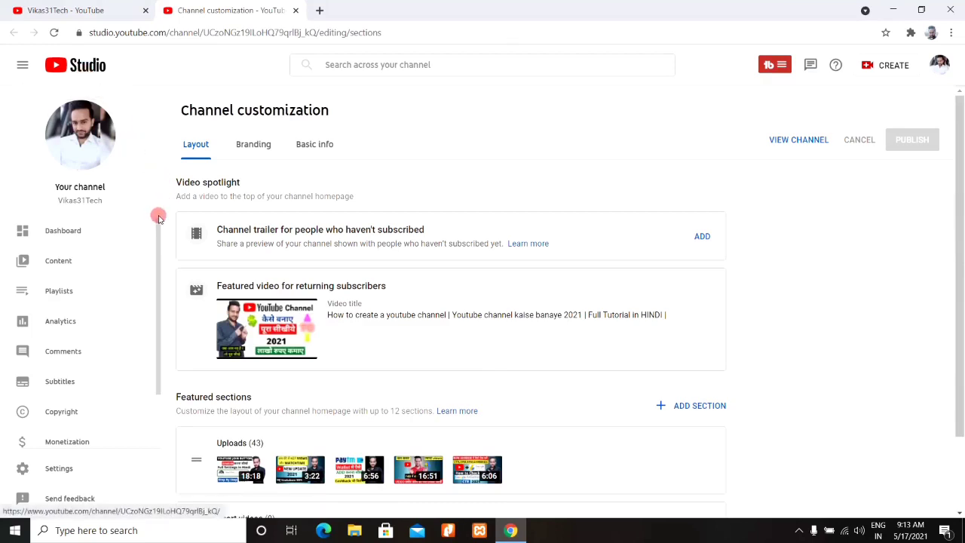
- Open the Studio settings and show the basic info of the upload defaults
mouse_move(157, 231)
mouse_down()
mouse_move(159, 273)
mouse_move(156, 216)
mouse_up()
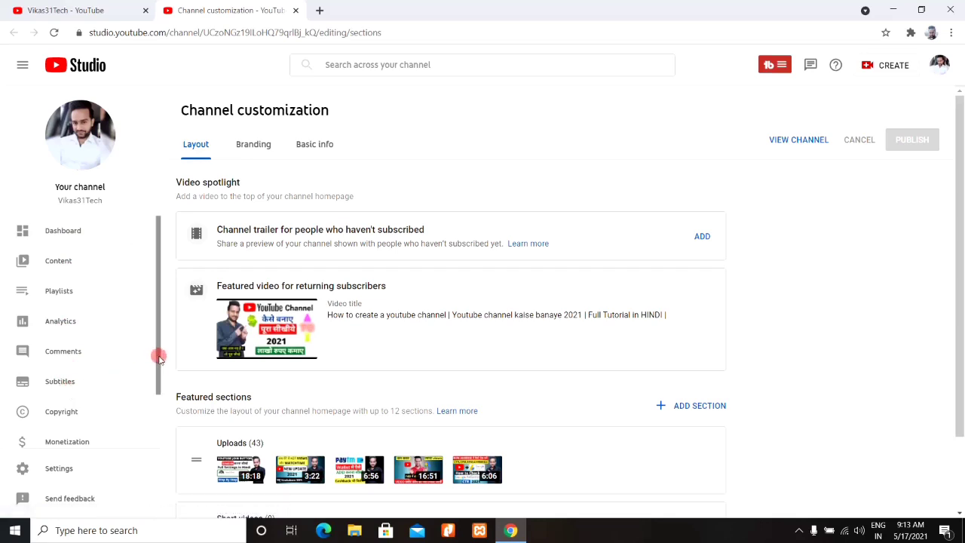
drag(157, 355, 151, 405)
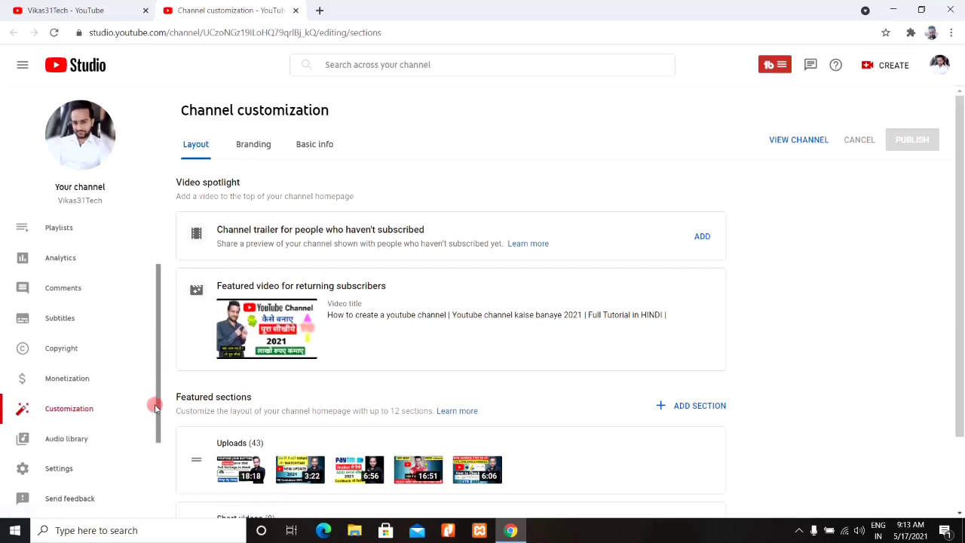
click(65, 470)
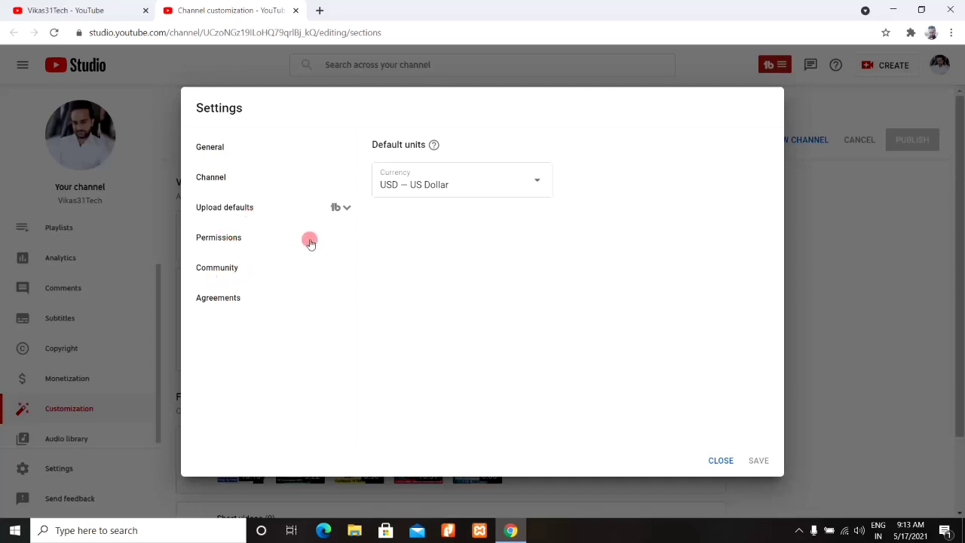
click(232, 213)
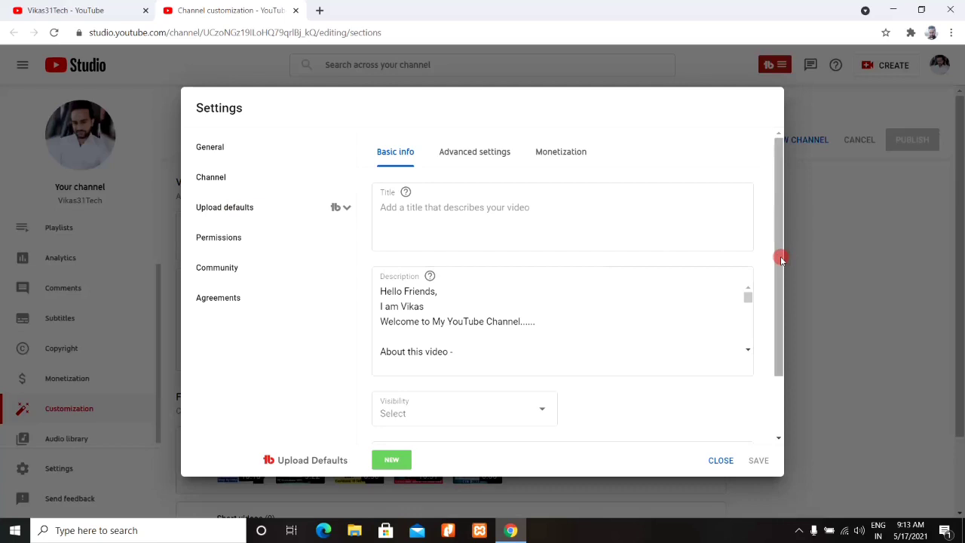
- Add the hashtag "#vikas31tech" on a new line at the end of the default video description
mouse_move(780, 259)
mouse_down()
mouse_move(782, 280)
mouse_move(781, 258)
mouse_up()
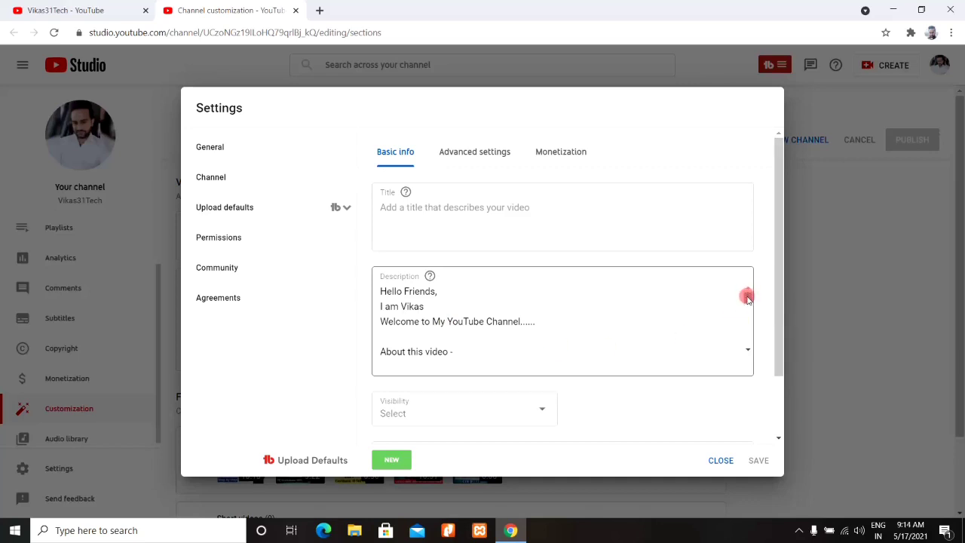
drag(746, 296, 776, 337)
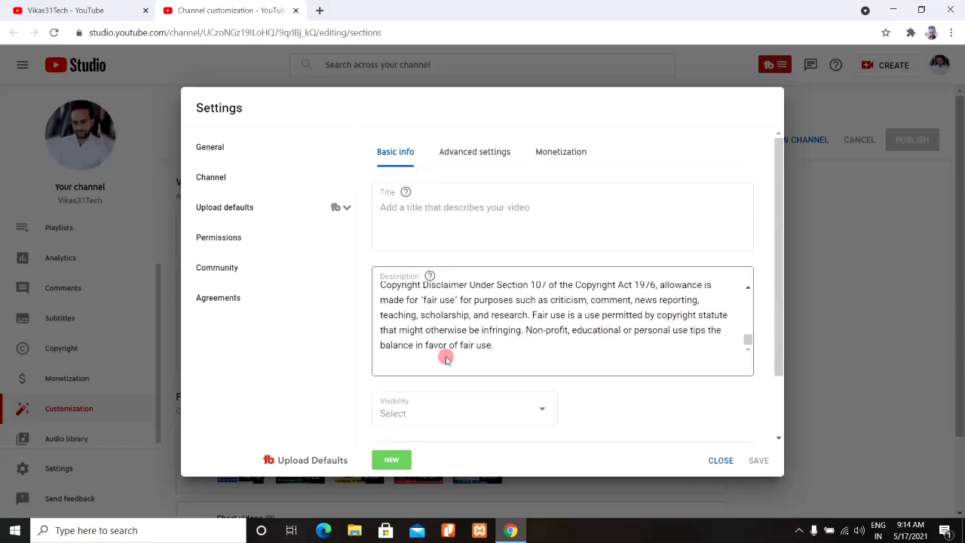
click(392, 366)
key(ctrl+a)
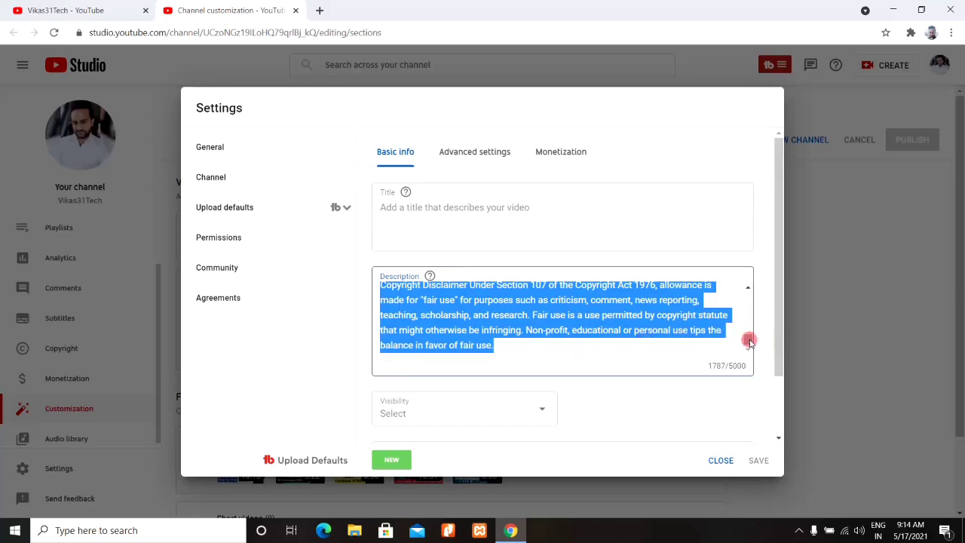
drag(747, 339, 749, 349)
click(500, 347)
key(Return)
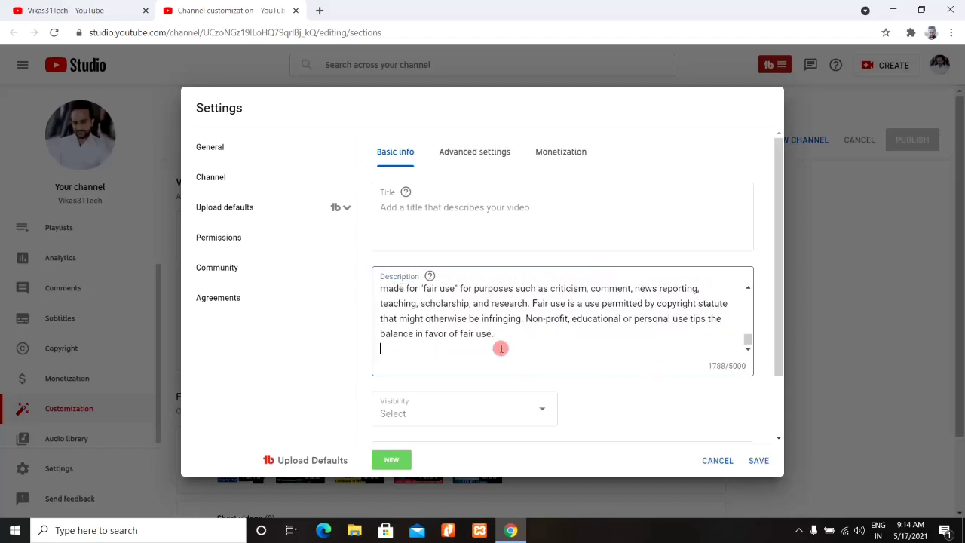
text(#vikas31tech)
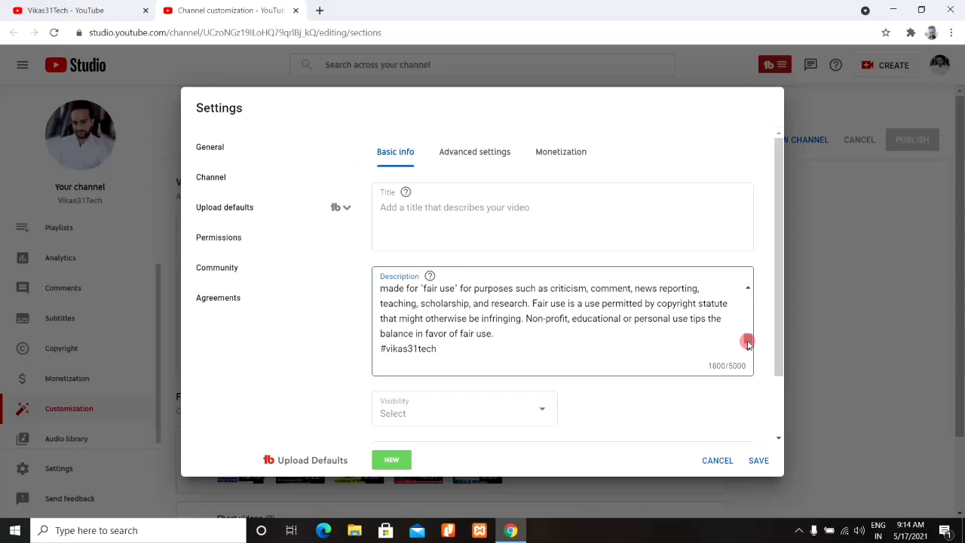
drag(747, 343, 746, 351)
- Enter "#vikas31tech" as a default upload tag and save the settings
drag(782, 336, 782, 418)
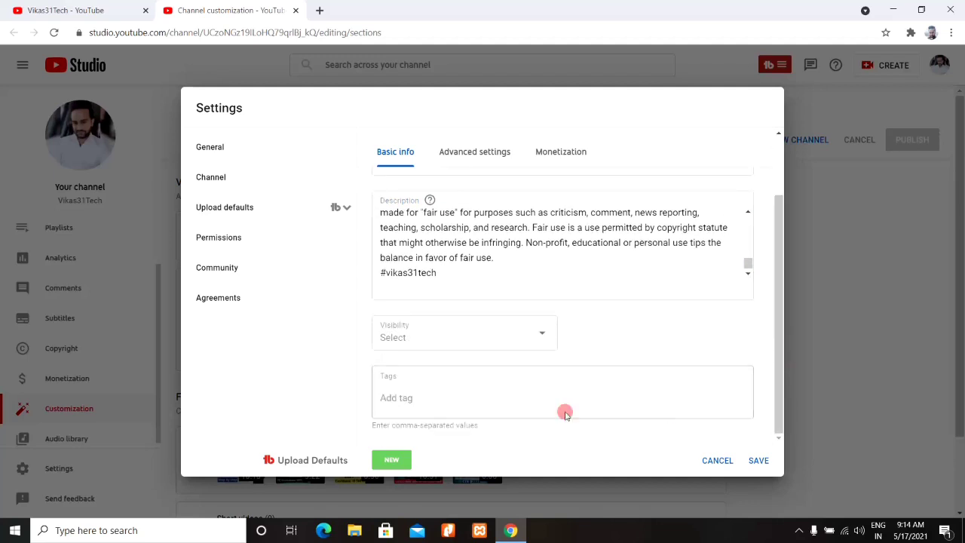
click(381, 393)
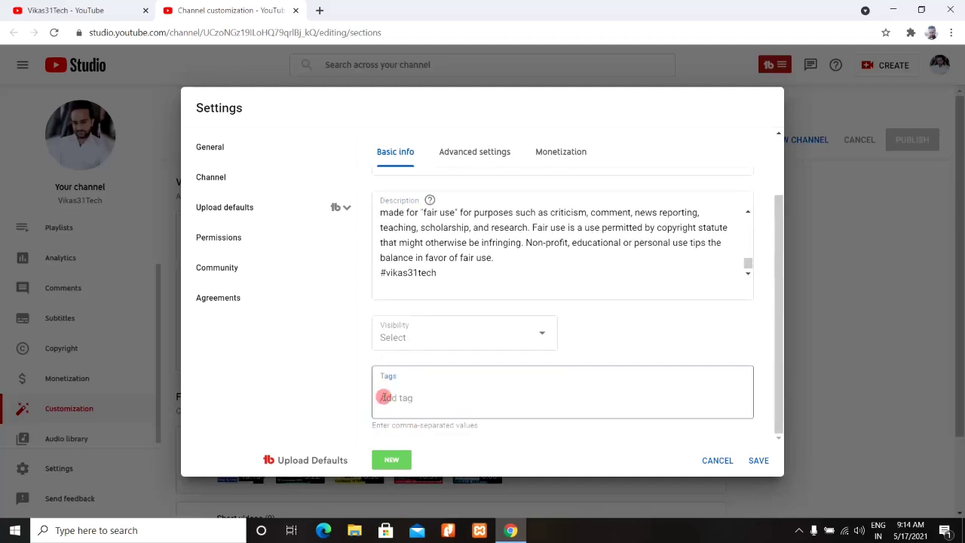
text(#vikas31tech)
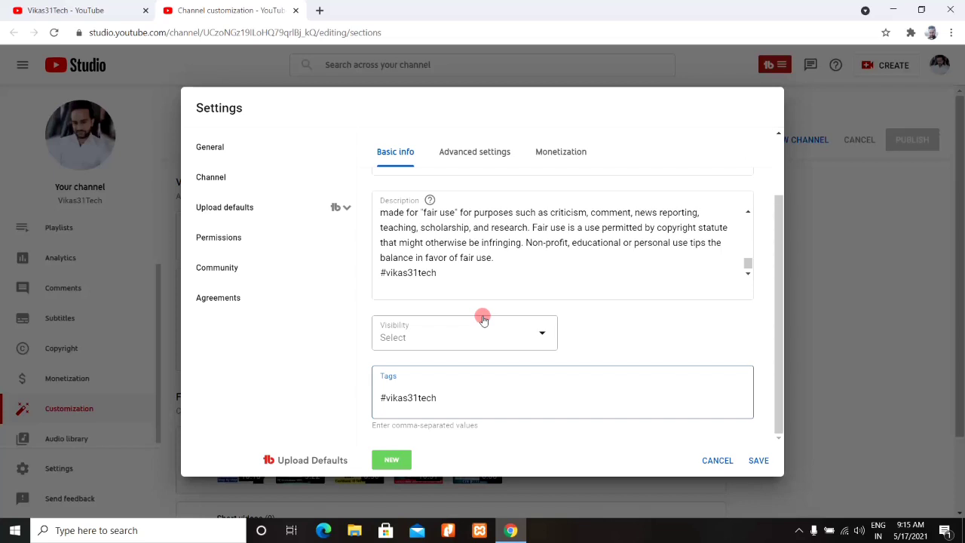
click(756, 461)
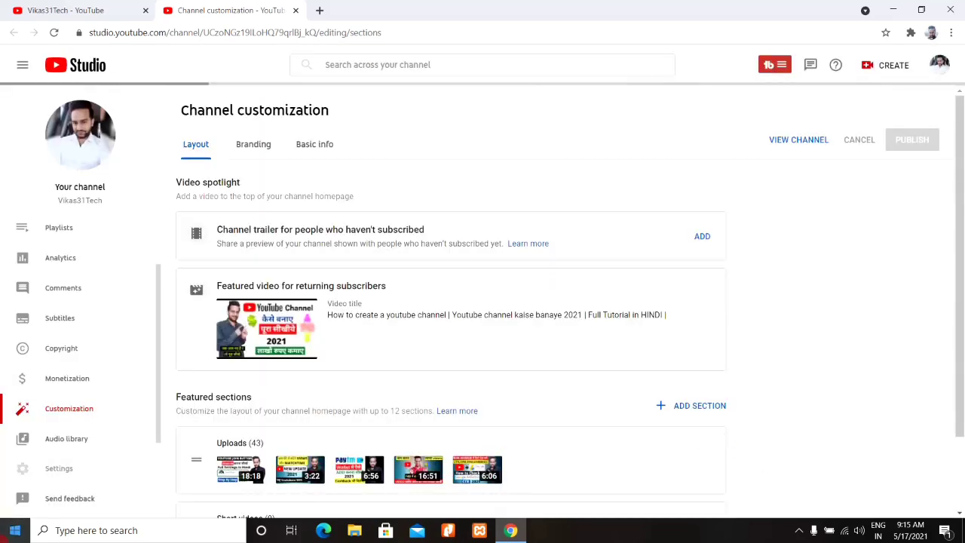
- Reopen the Studio settings and review the channel's basic info, including the country of residence and the full keyword list
click(60, 469)
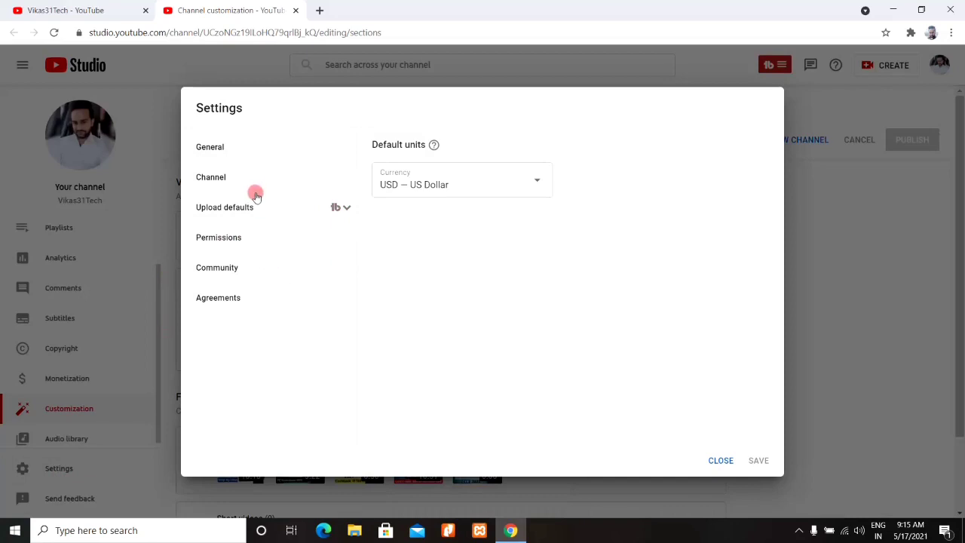
click(212, 177)
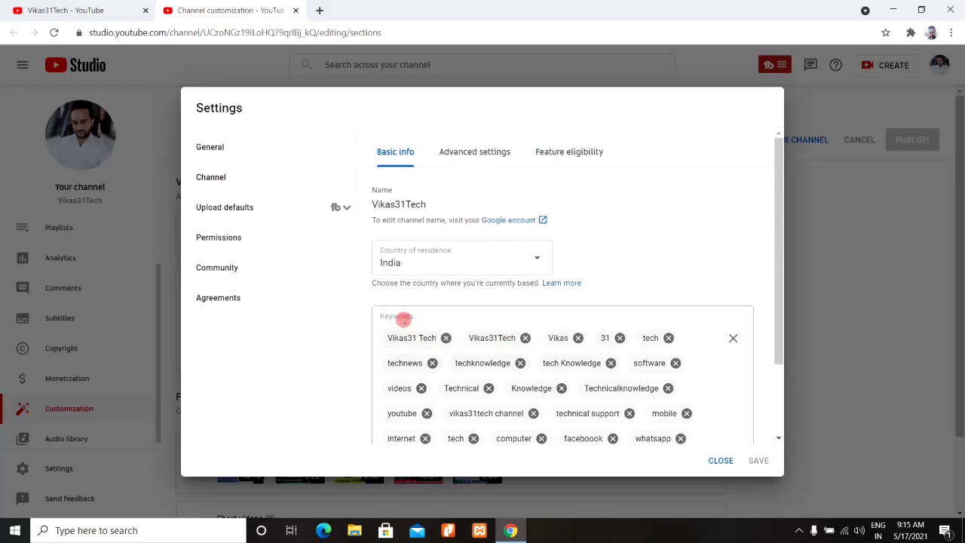
drag(772, 348, 771, 379)
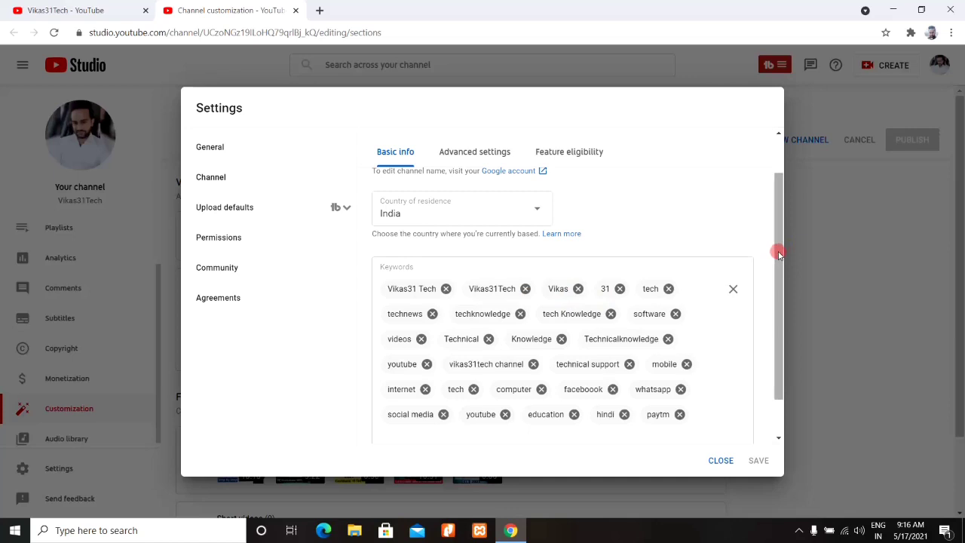
drag(775, 251, 779, 314)
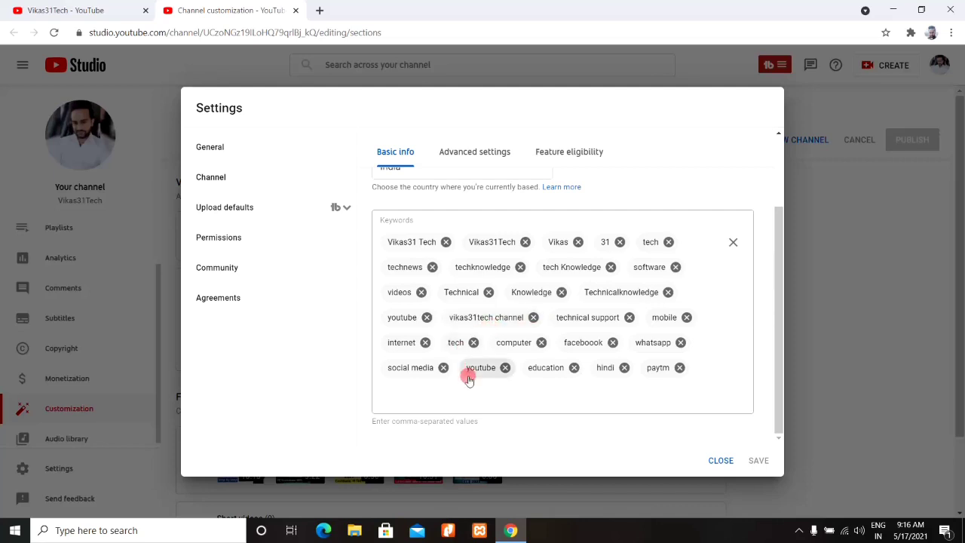
click(491, 382)
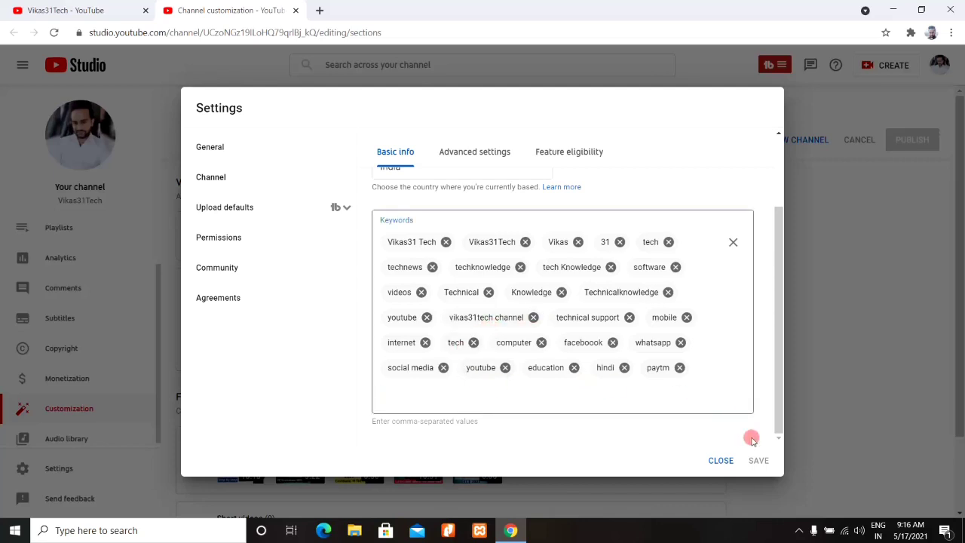
click(555, 392)
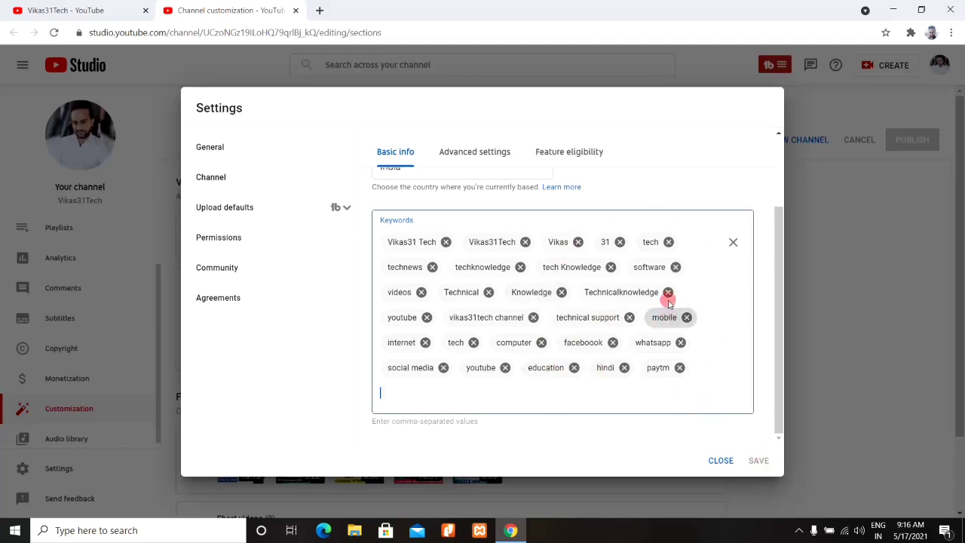
drag(779, 319, 777, 136)
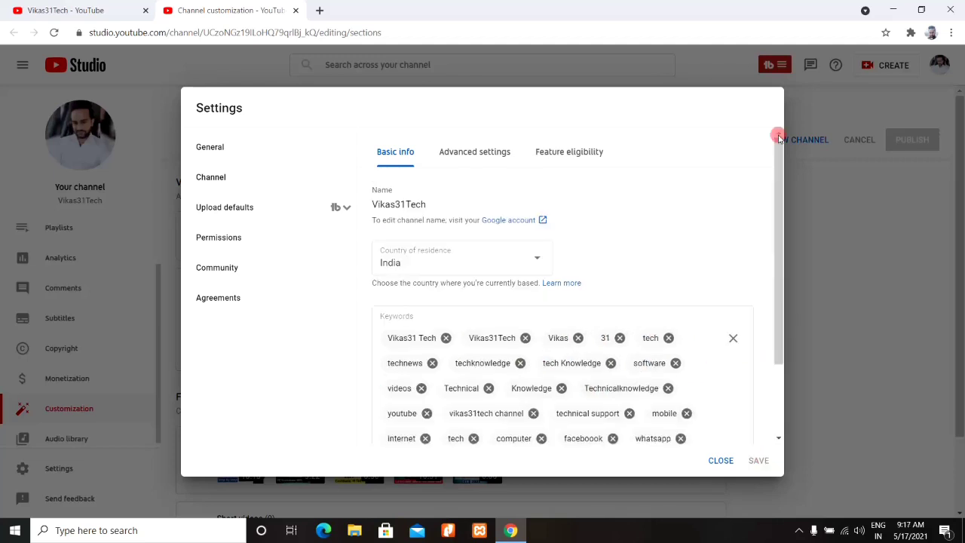